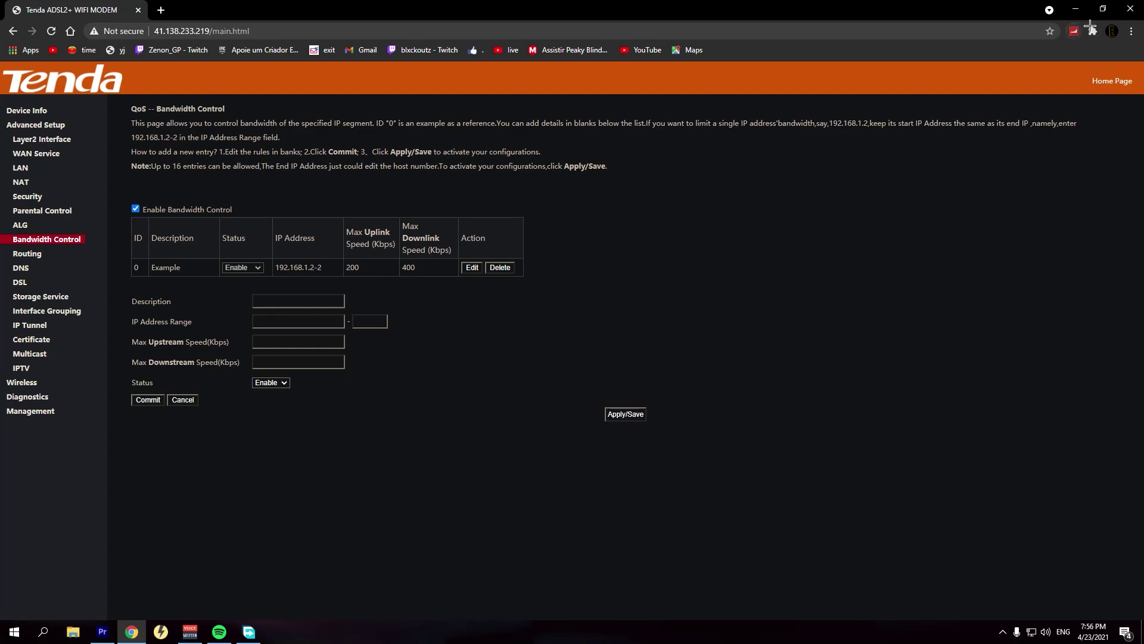
# Run the downloaded avg_vpn_online_setup.exe from Free Download Manager and allow the installer to make changes to the device
pyautogui.click(1076, 8)
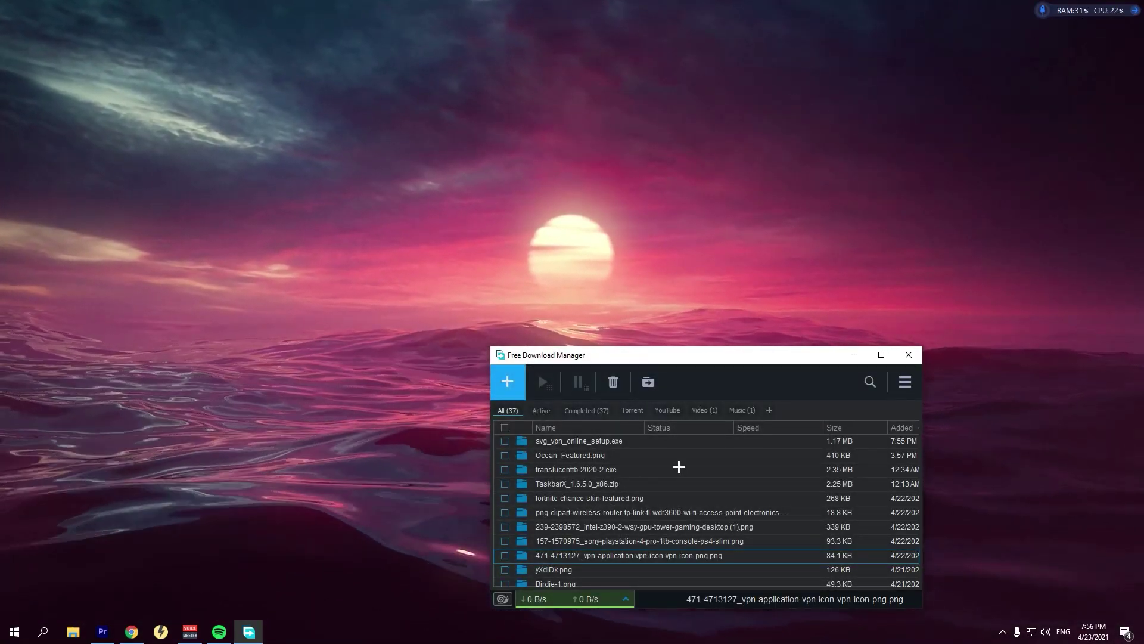
pyautogui.doubleClick(578, 441)
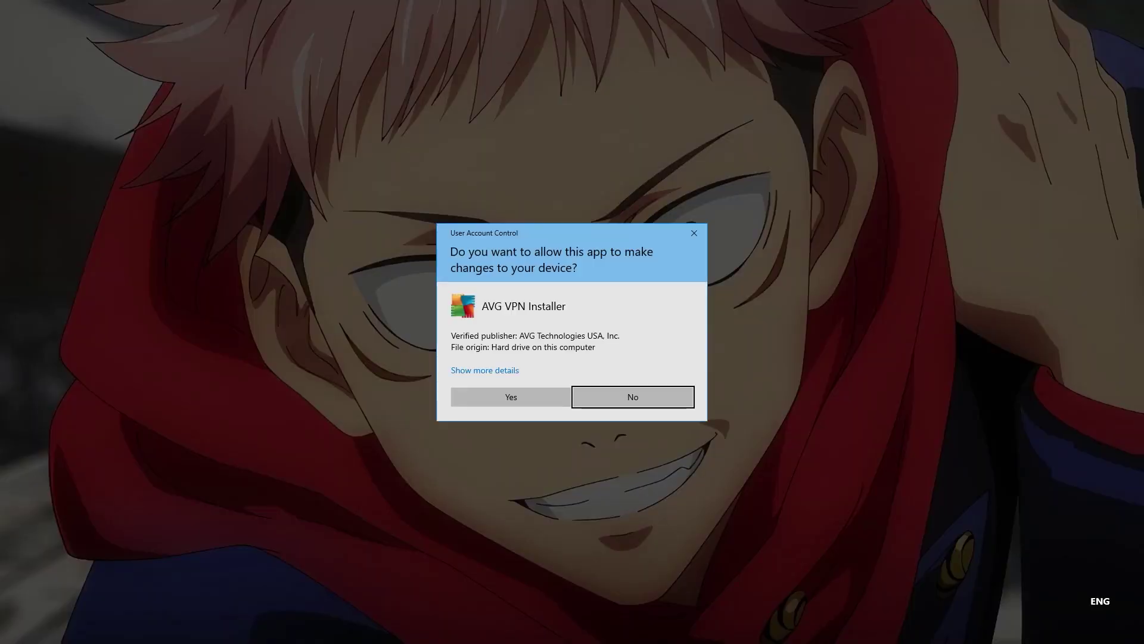
pyautogui.click(545, 400)
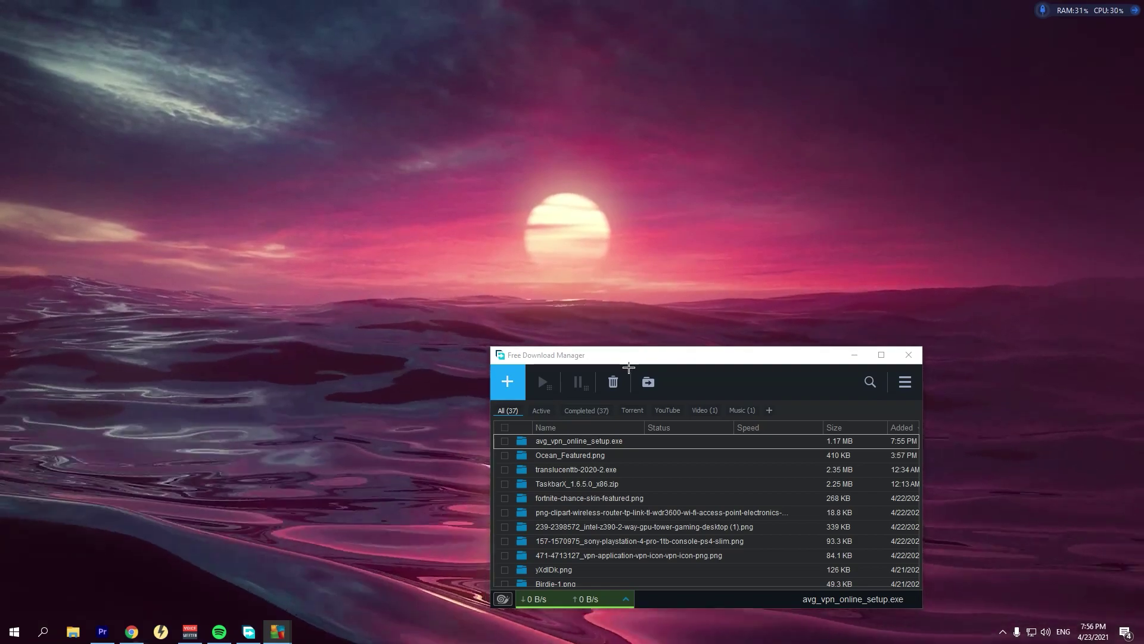
pyautogui.moveTo(277, 631)
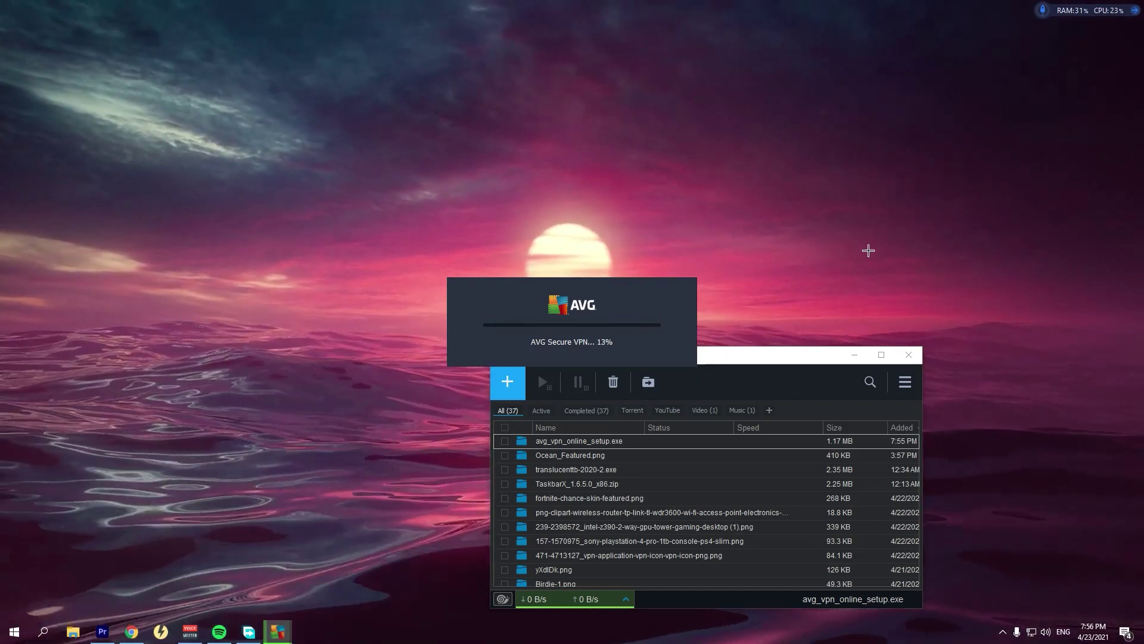
# Clear the download manager out of the way and install AVG Secure VPN
pyautogui.moveTo(766, 358); pyautogui.dragTo(935, 54)
pyautogui.click(1077, 43)
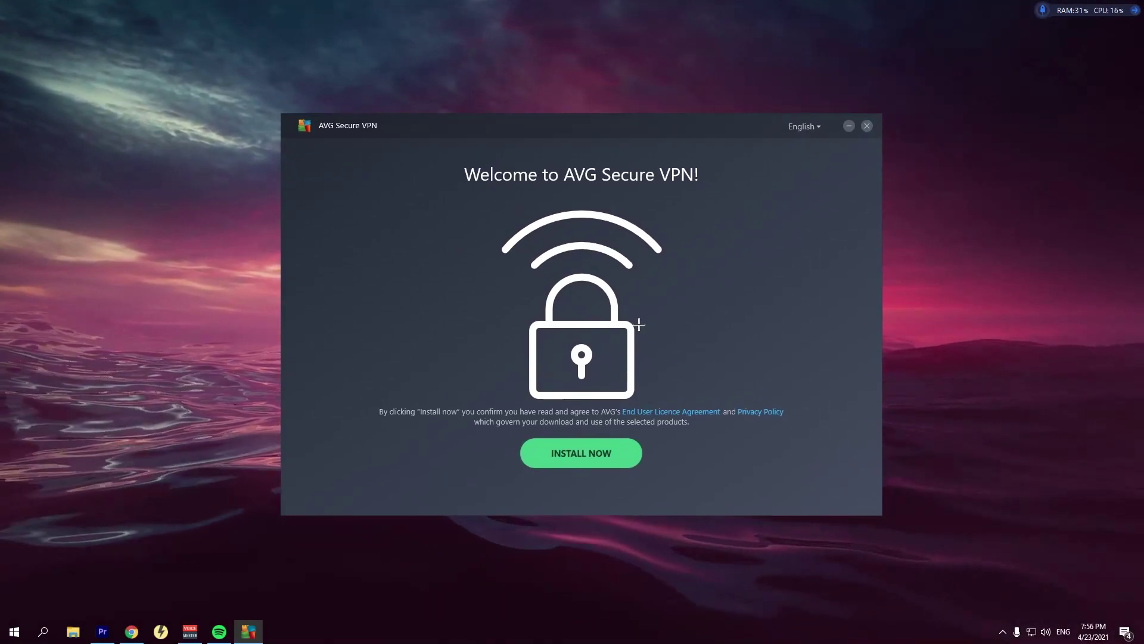
pyautogui.click(588, 466)
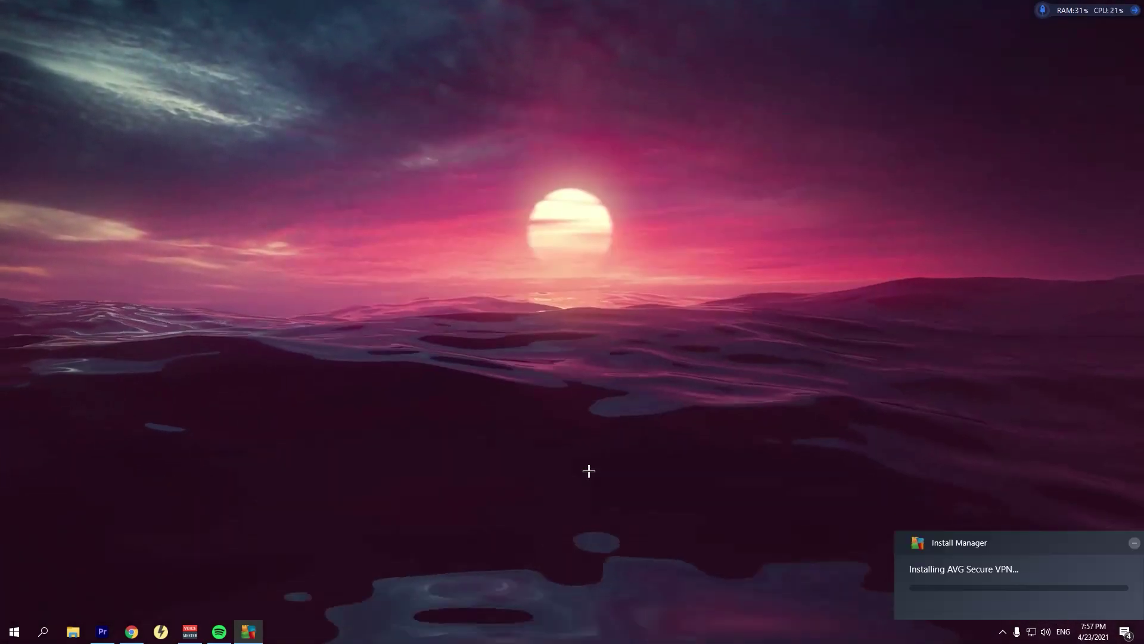
pyautogui.moveTo(958, 550); pyautogui.dragTo(746, 493)
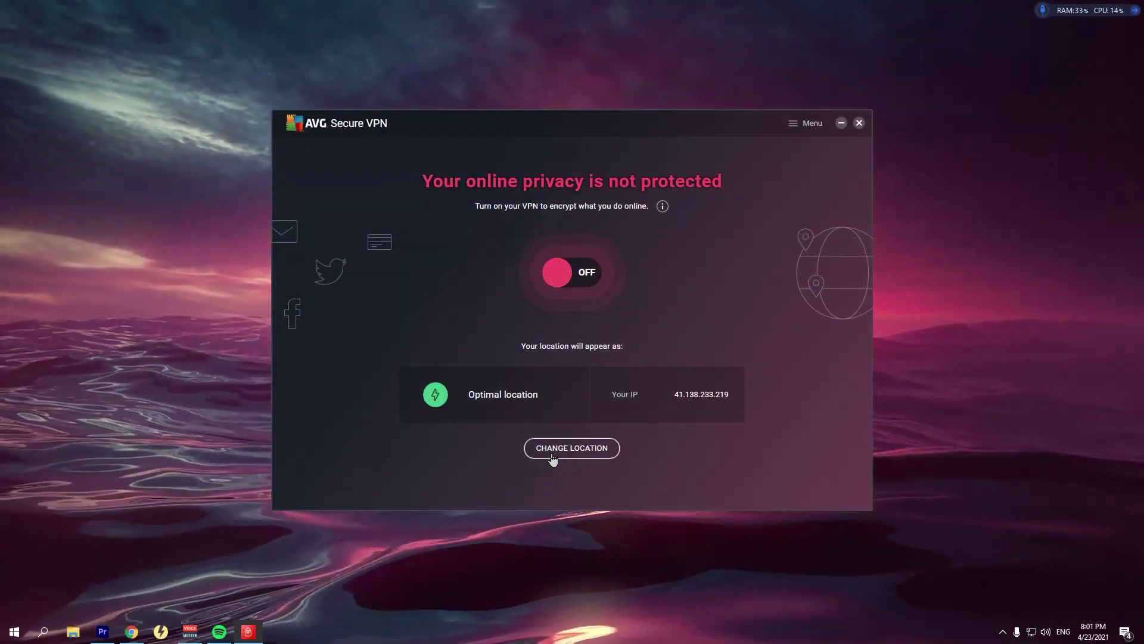
# Start the 7-day trial of AVG Secure VPN and dismiss the subscription prompt
pyautogui.click(553, 457)
pyautogui.click(584, 168)
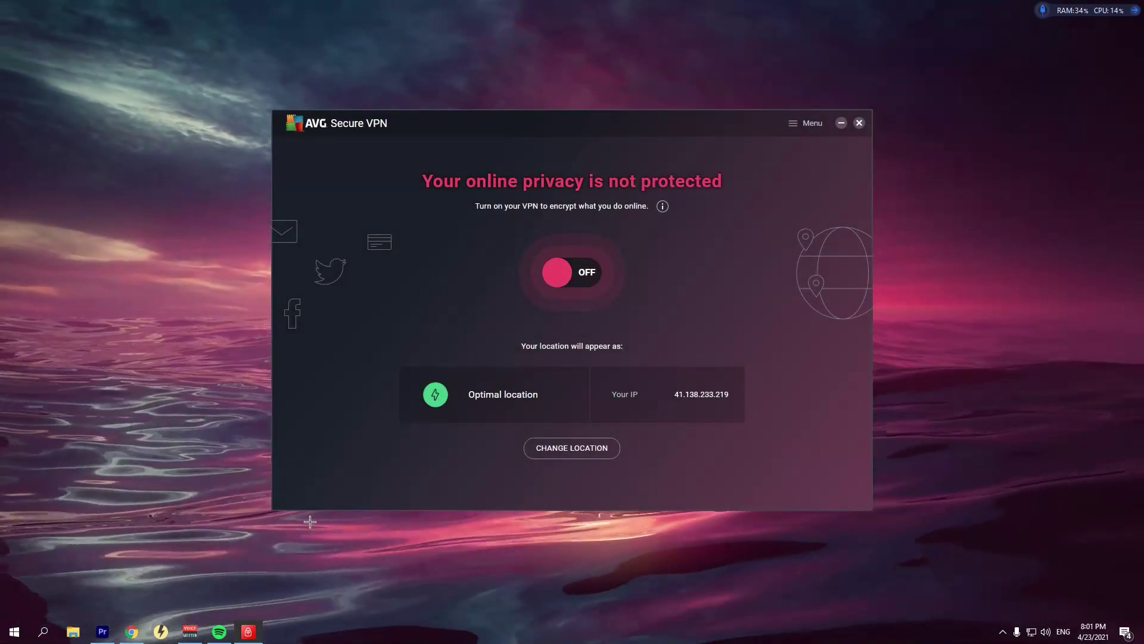
pyautogui.click(573, 284)
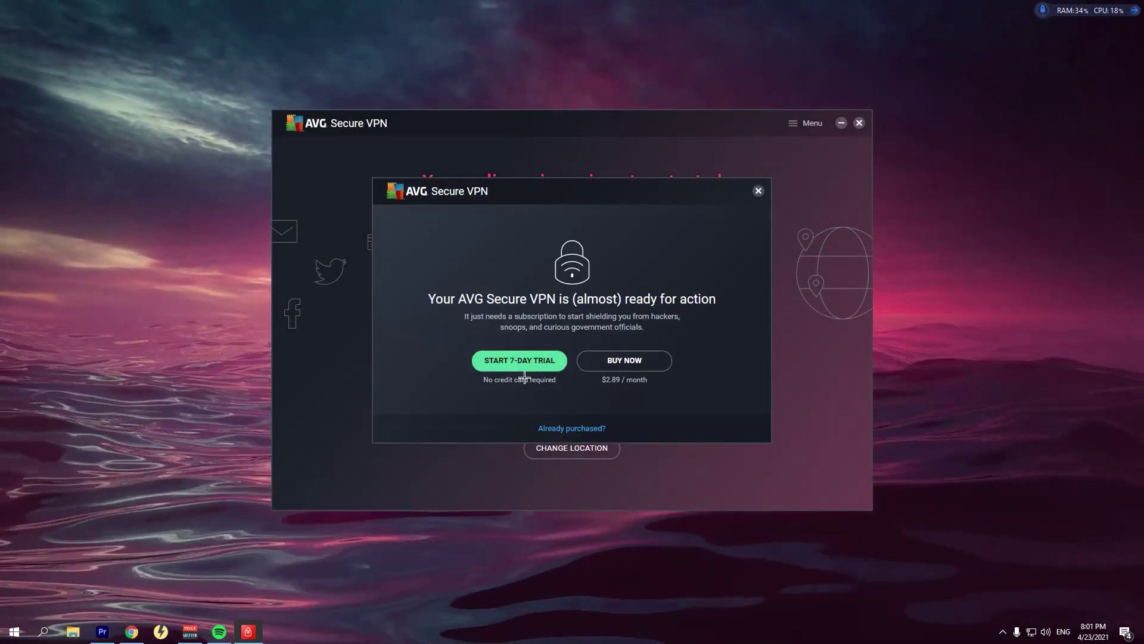
pyautogui.click(508, 367)
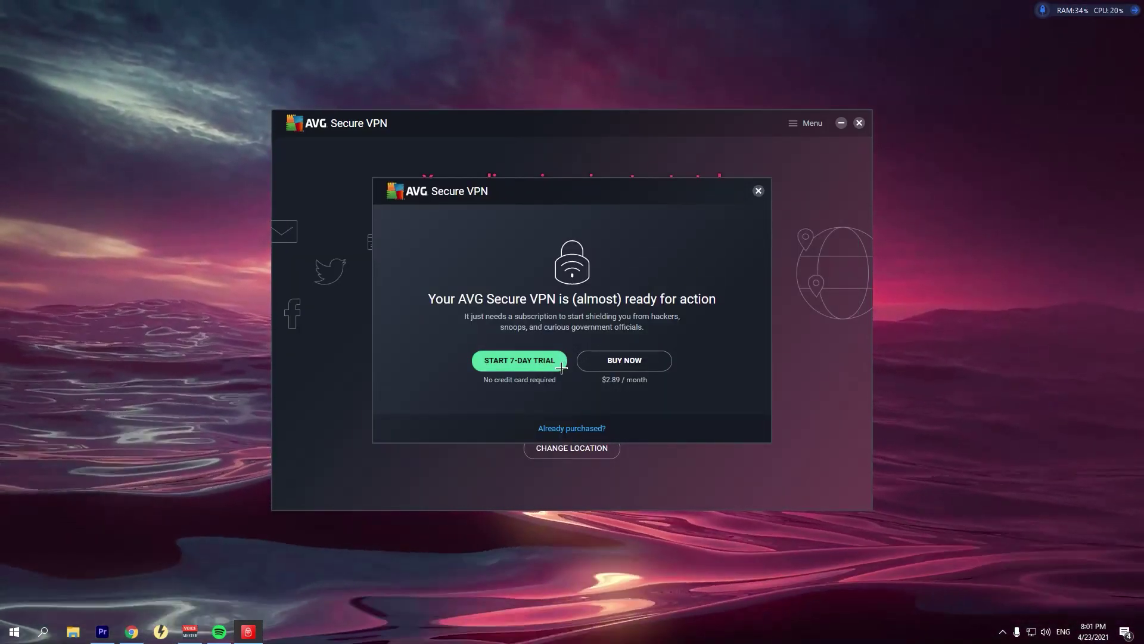
pyautogui.click(562, 367)
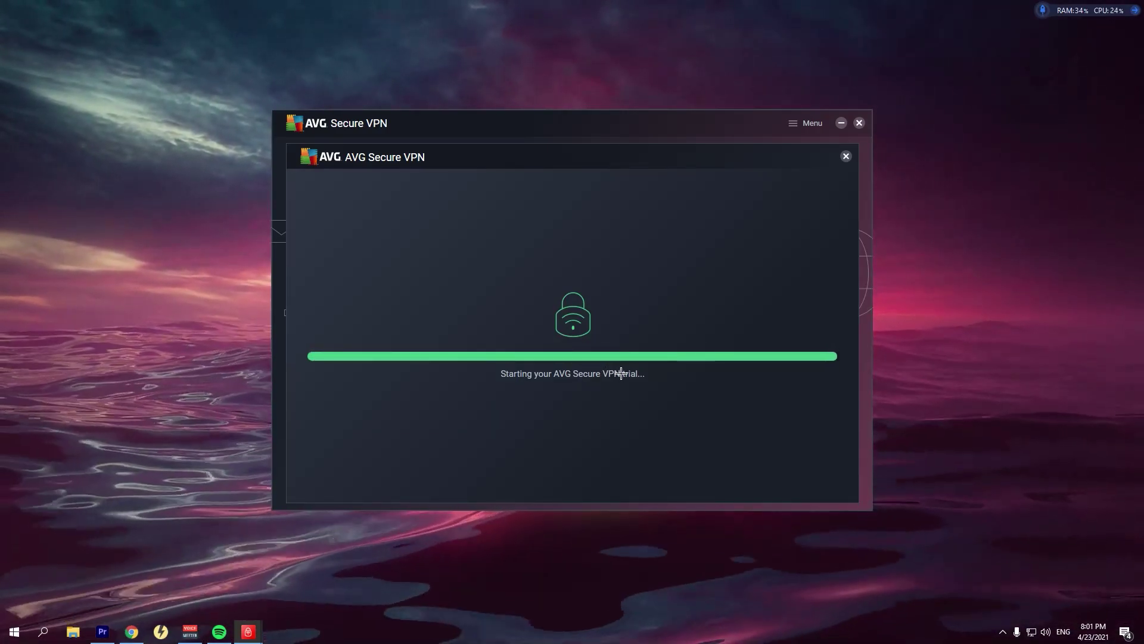
pyautogui.click(601, 455)
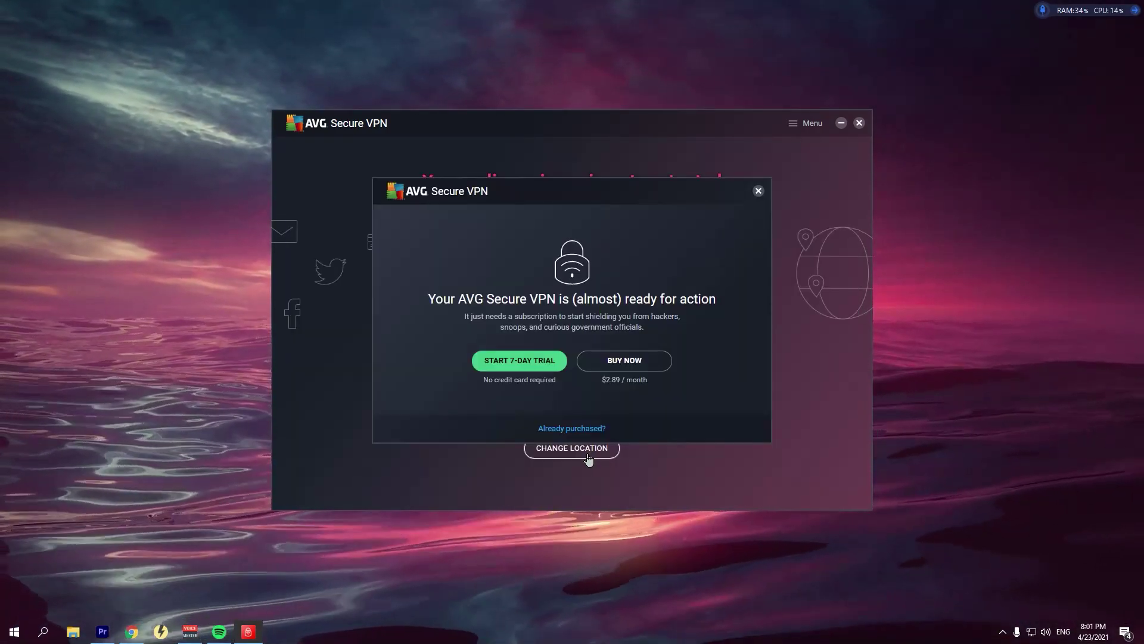
pyautogui.click(758, 191)
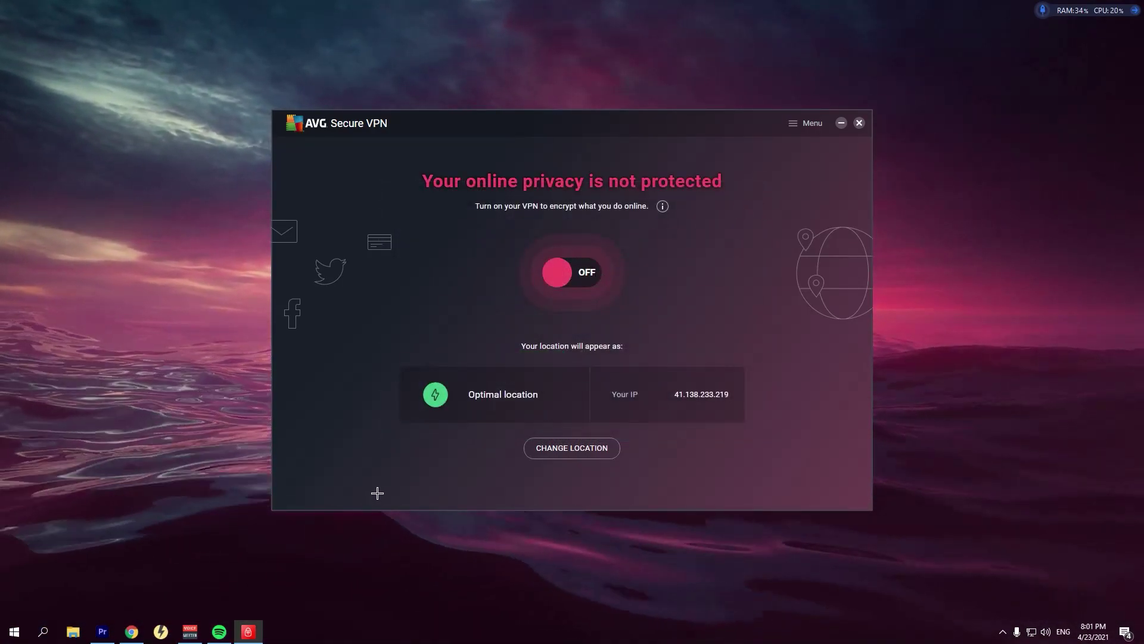
# Open the Network and Sharing Center through Control Panel's Network and Internet settings
pyautogui.click(59, 641)
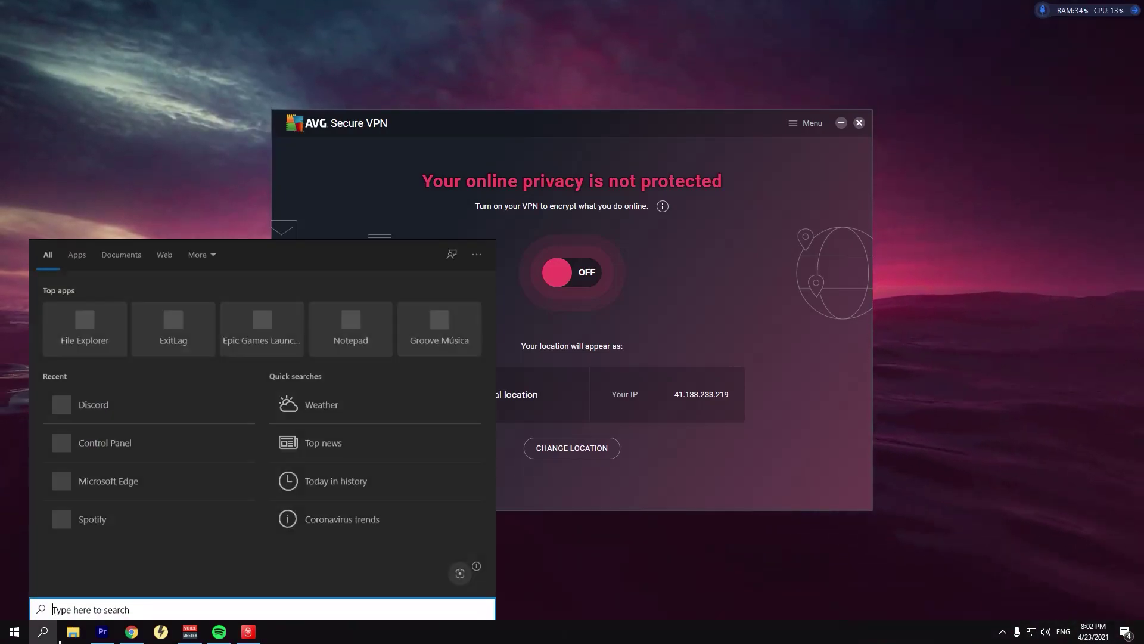
pyautogui.write('pa')
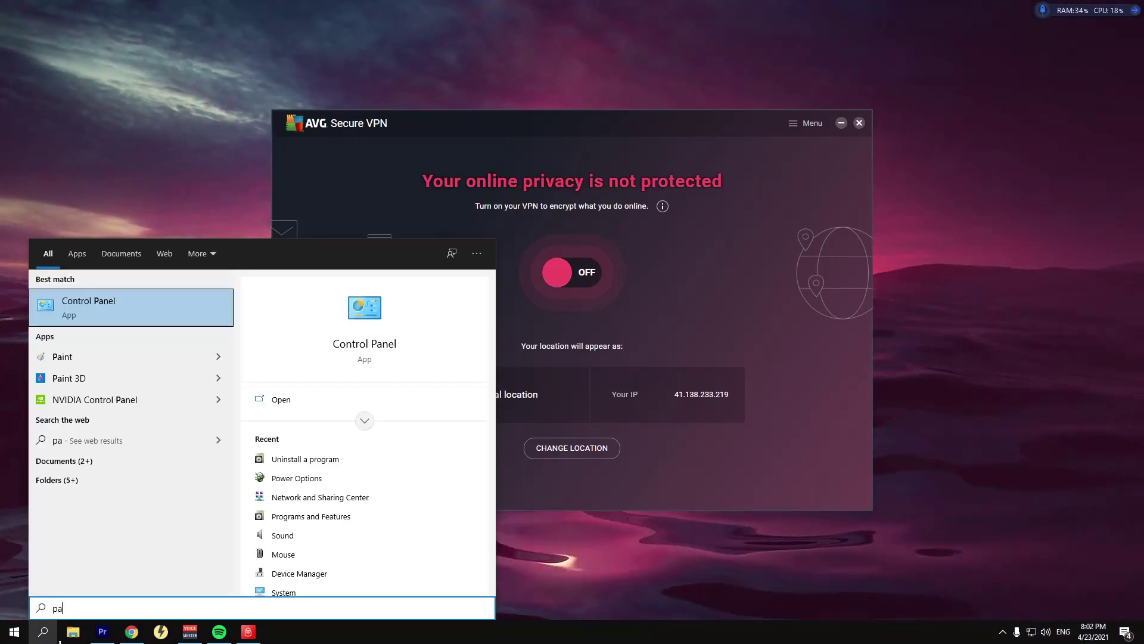
pyautogui.click(383, 400)
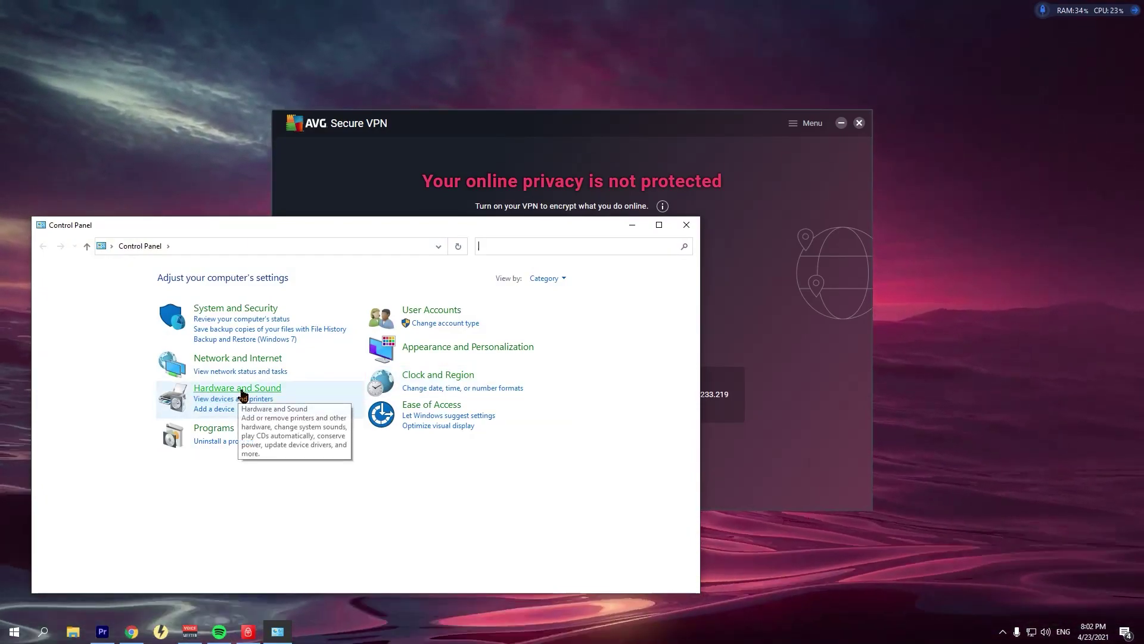
pyautogui.click(233, 360)
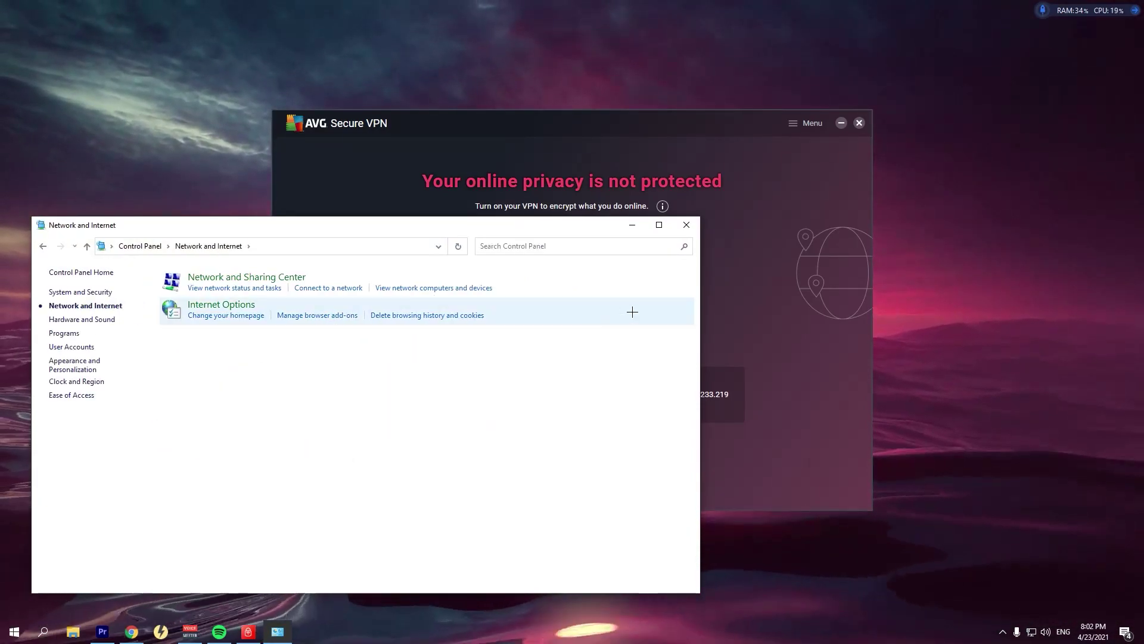
pyautogui.click(288, 279)
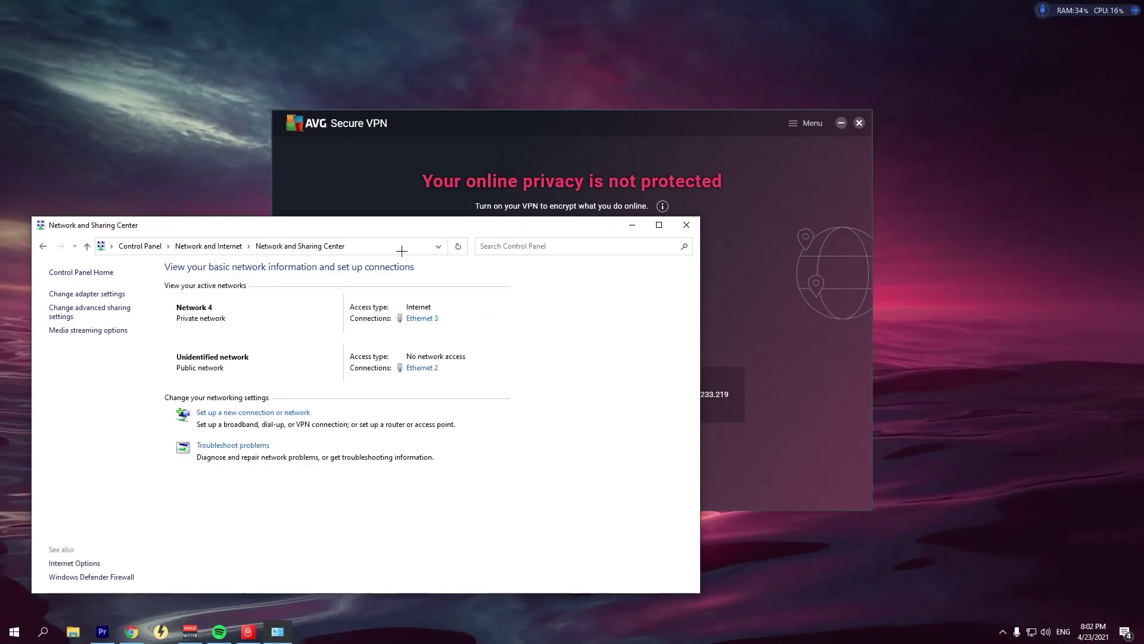
pyautogui.moveTo(395, 217); pyautogui.dragTo(395, 184)
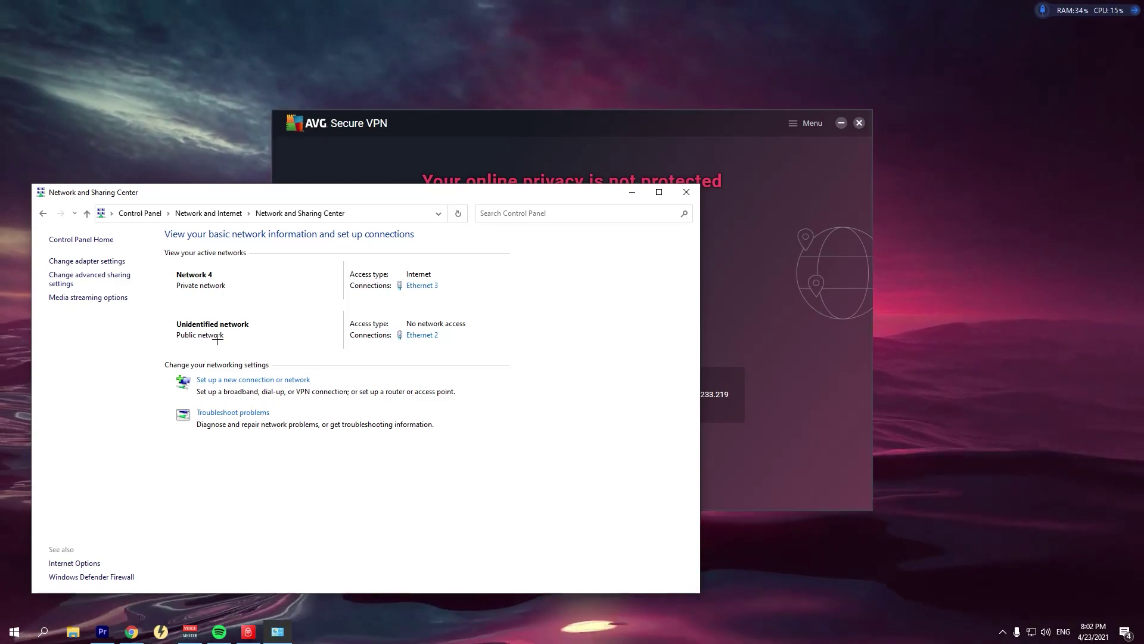
# Switch to AVG Secure VPN, turn on the VPN at the optimal location, and return to the Network and Sharing Center
pyautogui.click(551, 159)
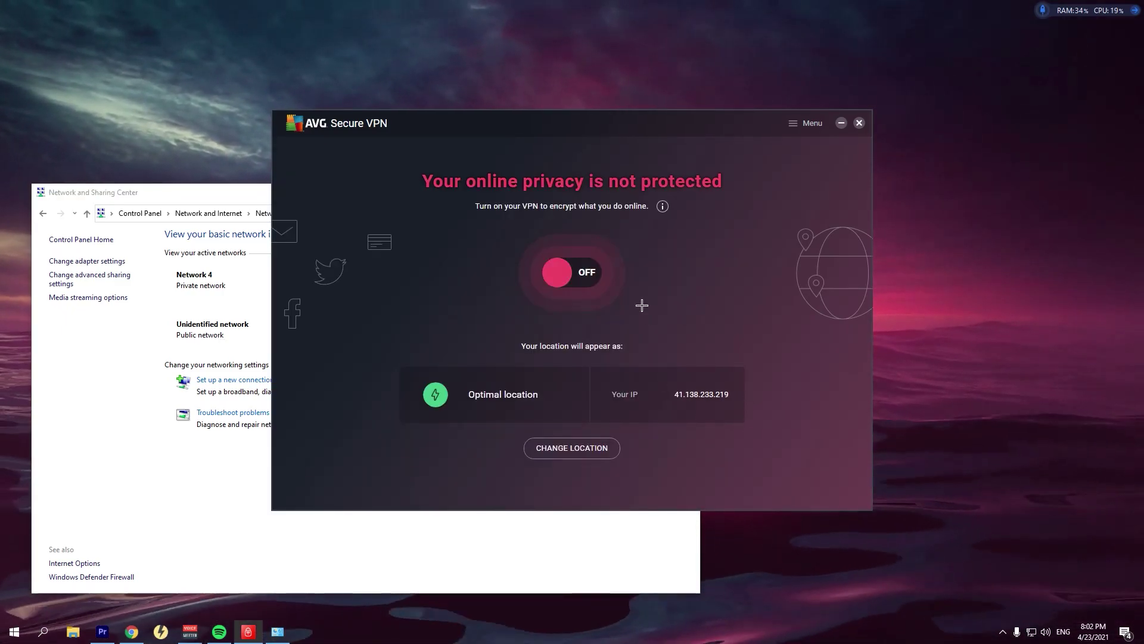
pyautogui.click(574, 272)
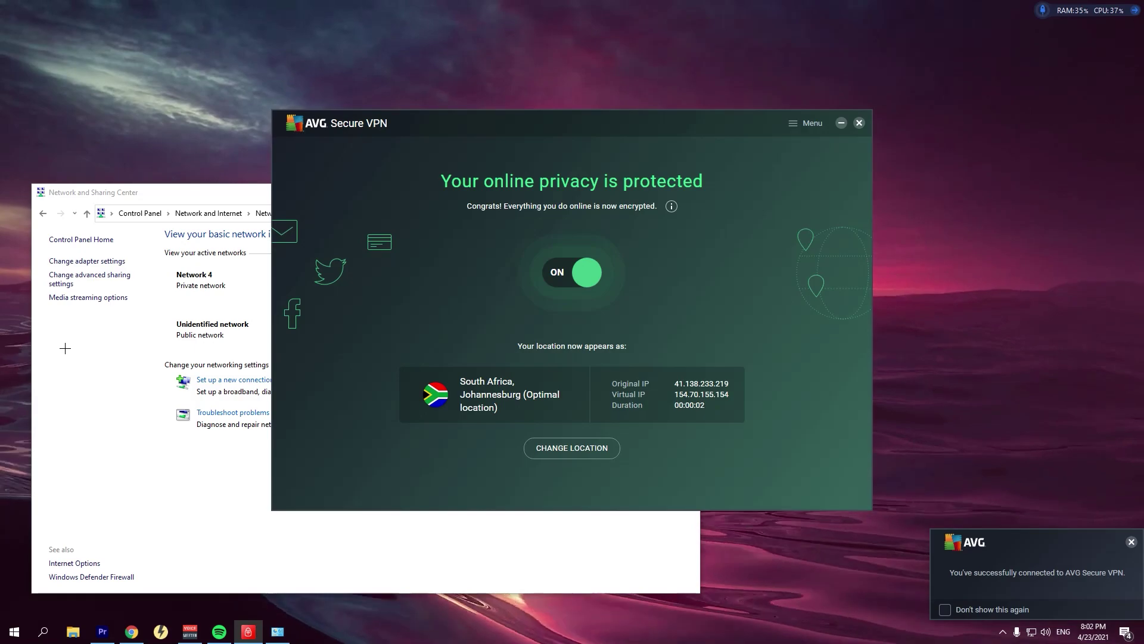
pyautogui.click(99, 348)
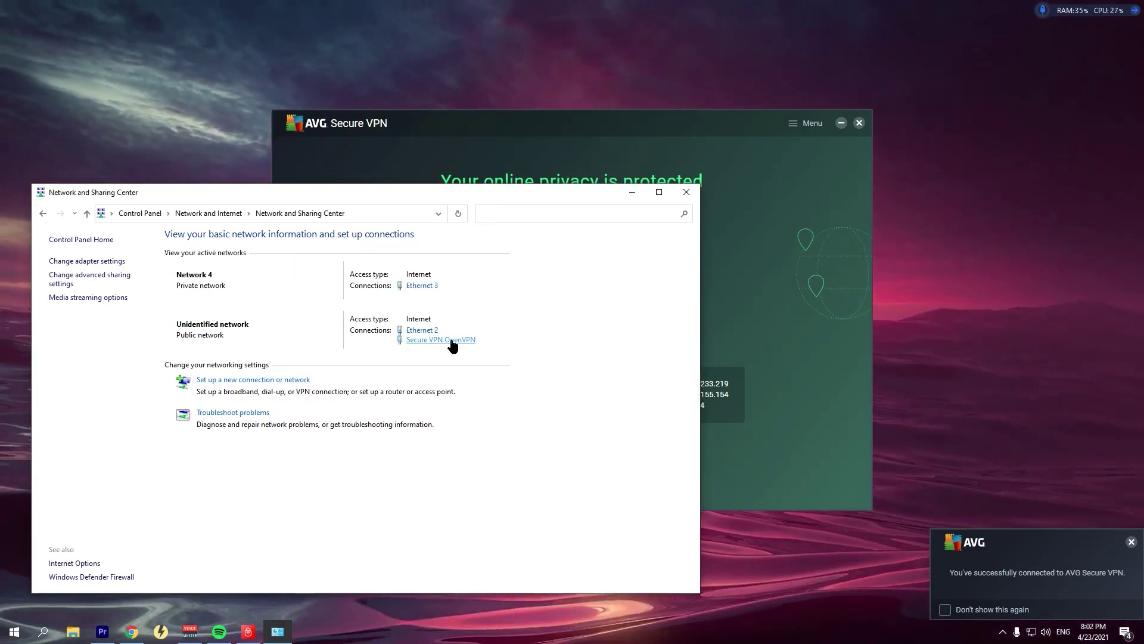
pyautogui.click(452, 341)
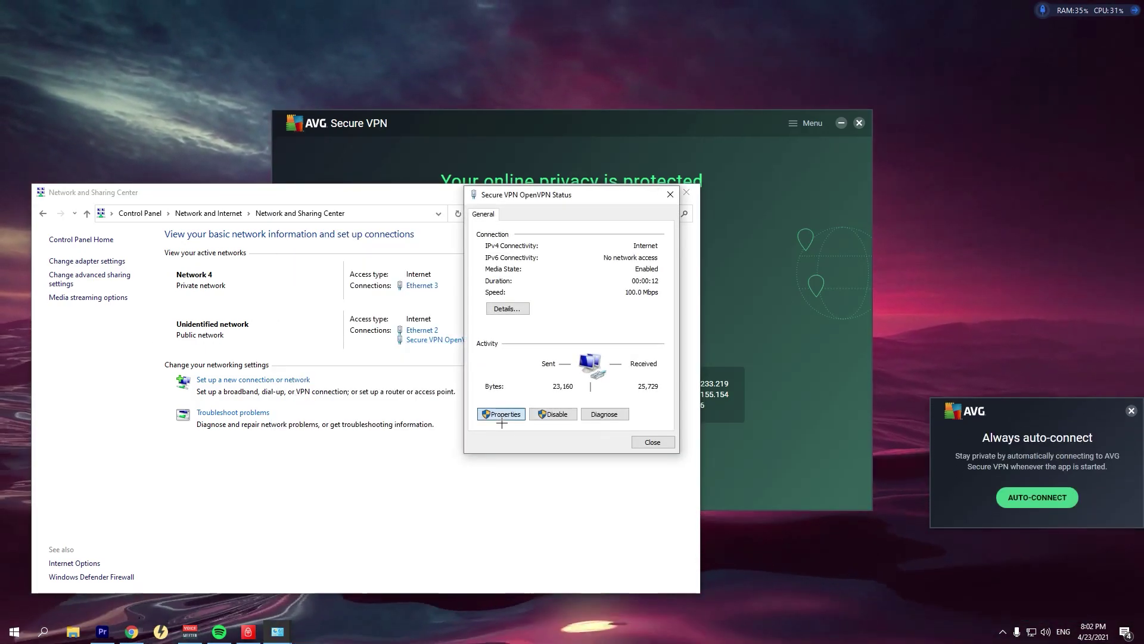
pyautogui.click(502, 415)
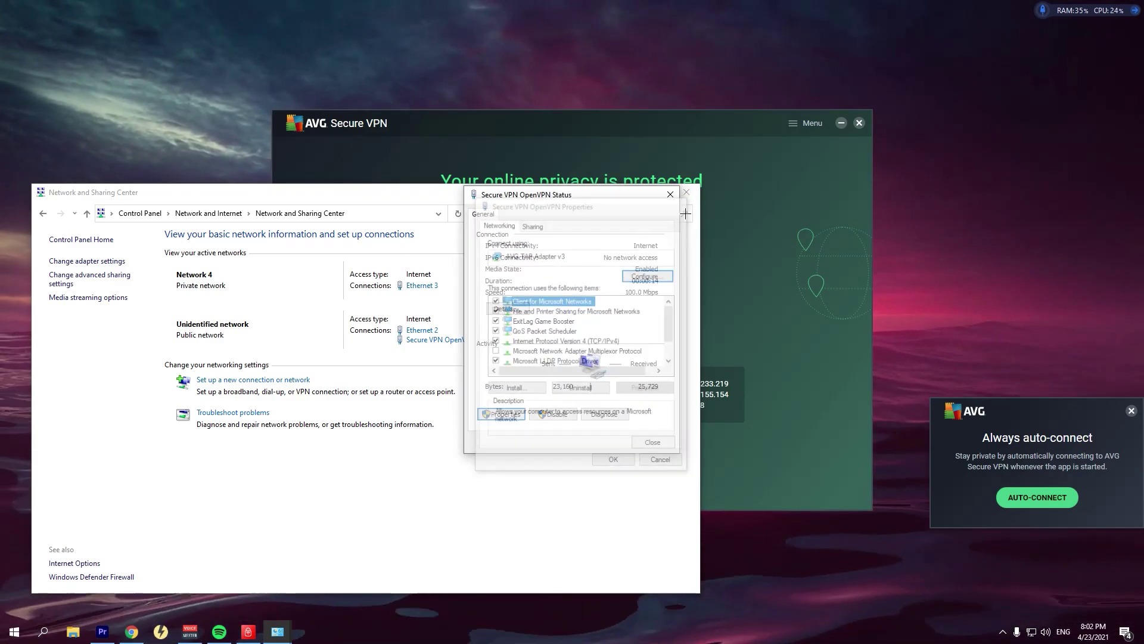
pyautogui.press('Escape')
pyautogui.press('Escape')
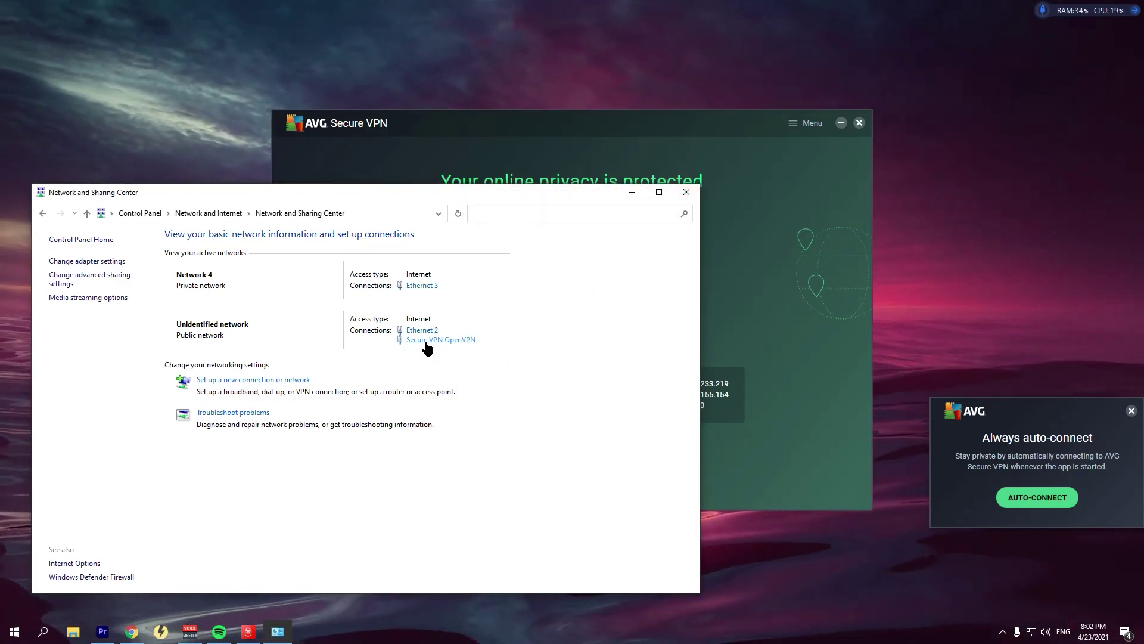
# Allow other network users to connect through this computer's internet connection in the sharing properties of the Secure VPN OpenVPN connection
pyautogui.click(426, 343)
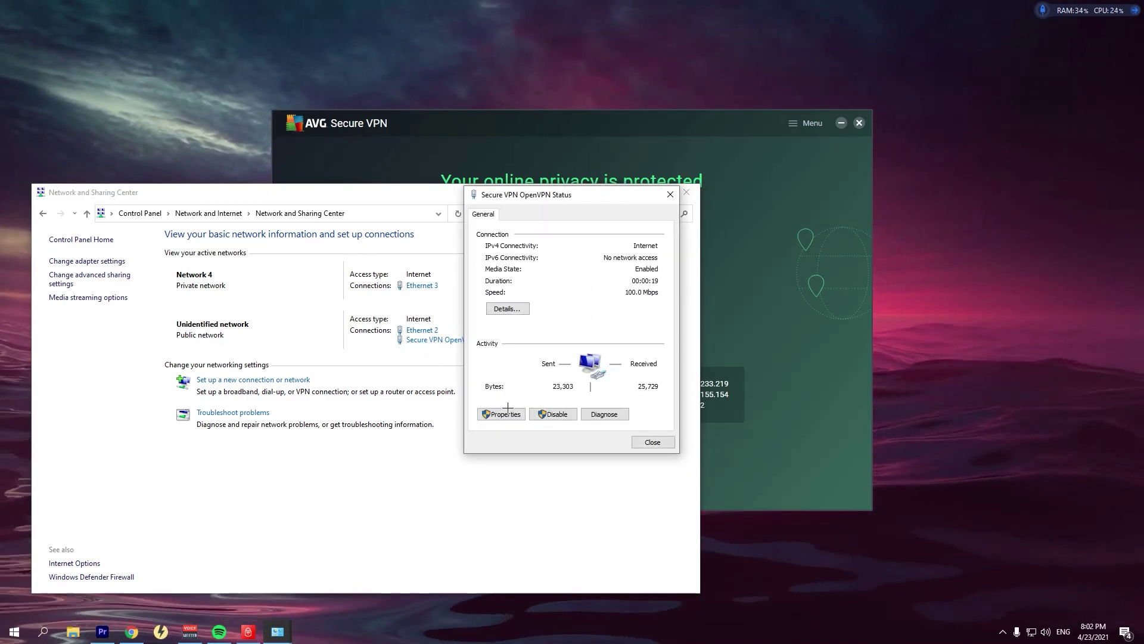
pyautogui.press('Return')
pyautogui.click(532, 224)
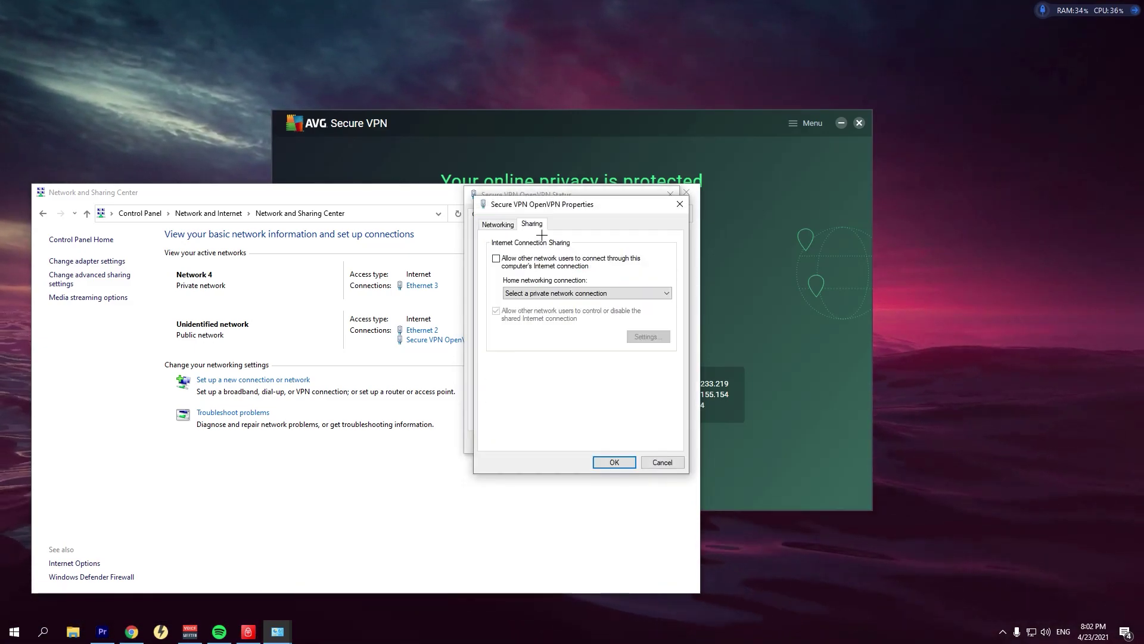
pyautogui.click(505, 264)
pyautogui.click(674, 370)
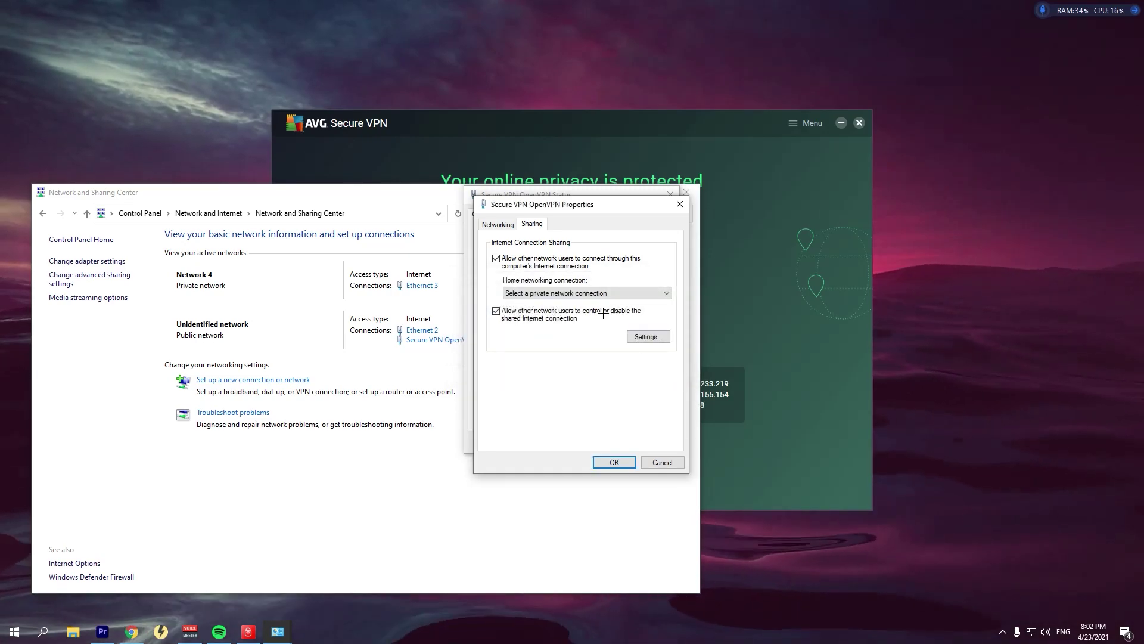
# Set Ethernet 2 as the home networking connection, apply the sharing settings, and close the connection's status dialog
pyautogui.click(560, 293)
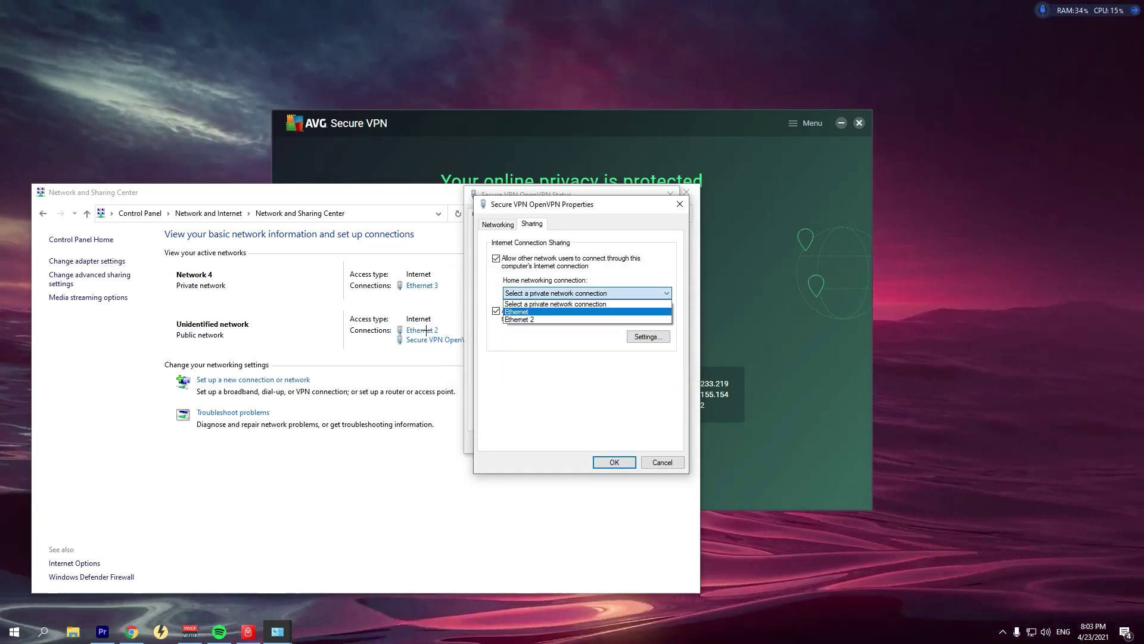
pyautogui.click(520, 331)
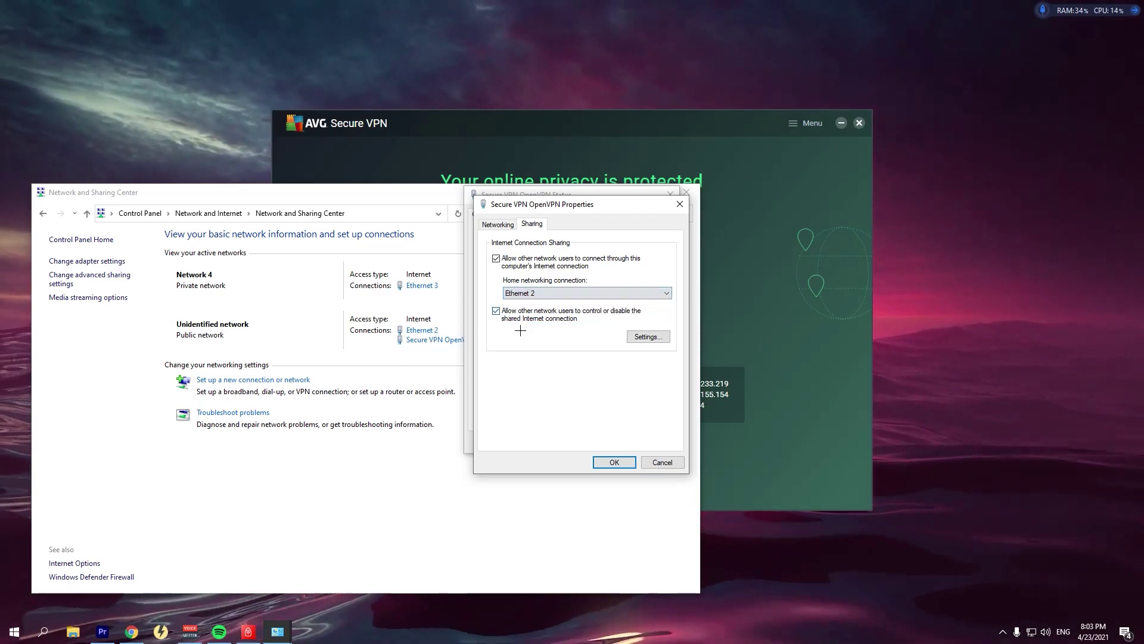
pyautogui.click(618, 461)
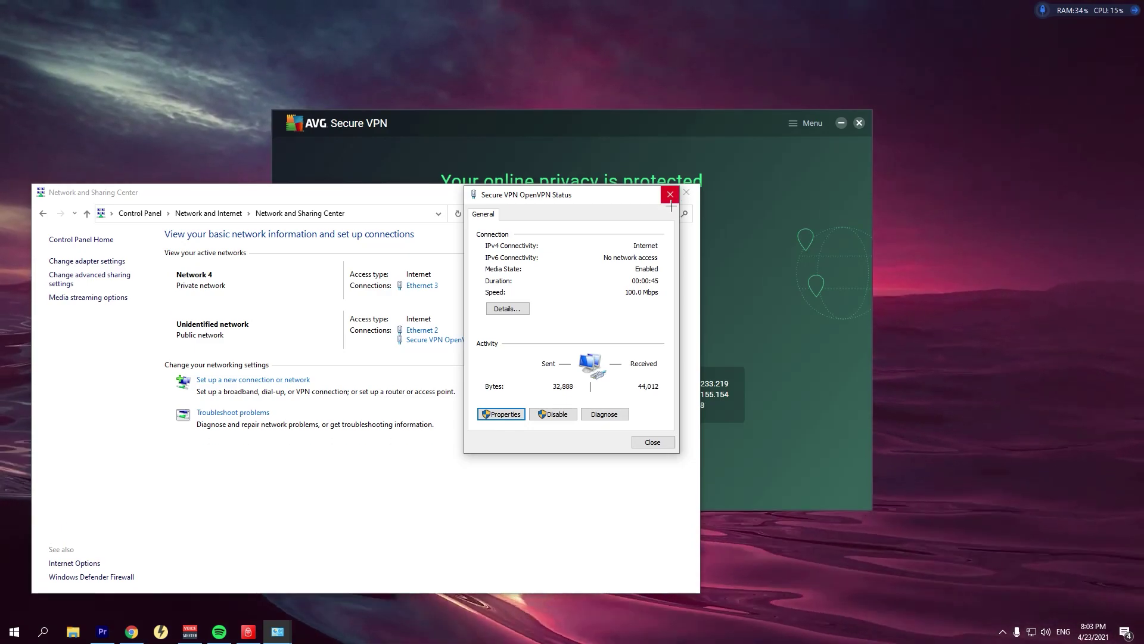
pyautogui.click(669, 196)
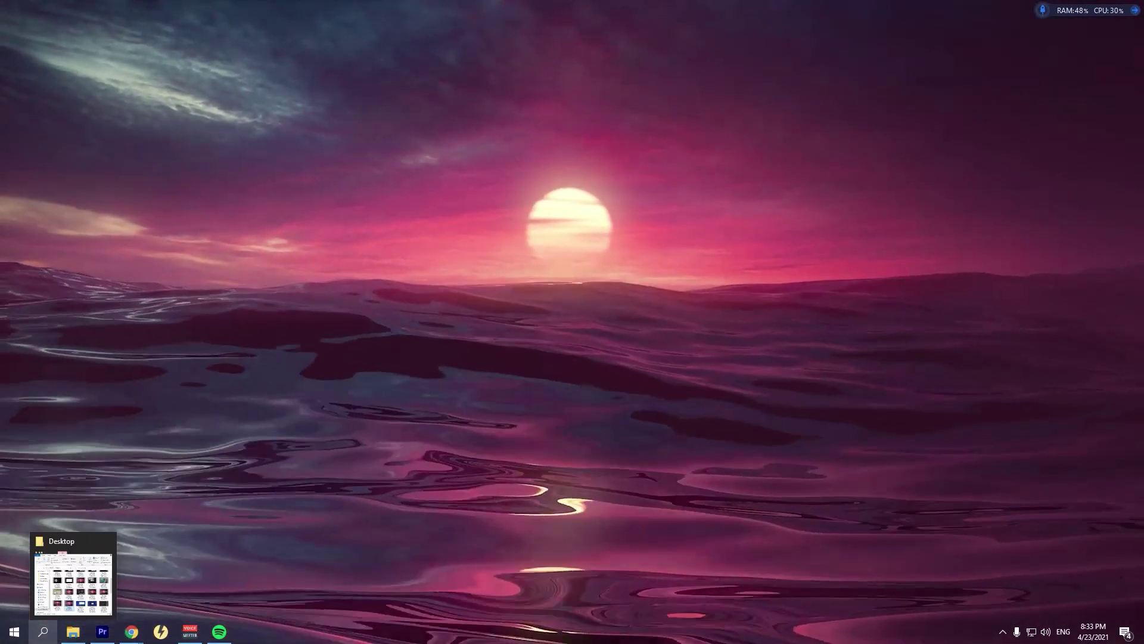
# Bring up the uninstall option for AVG Secure VPN in Control Panel's installed programs list, and close the window without uninstalling
pyautogui.click(42, 631)
pyautogui.write('pa')
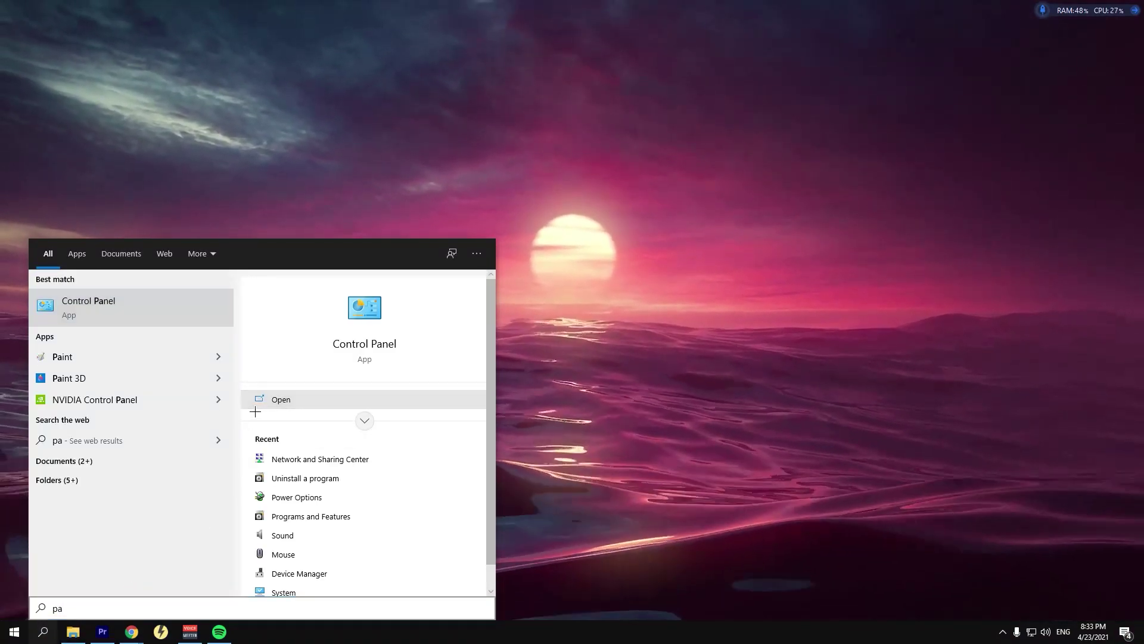
pyautogui.click(274, 400)
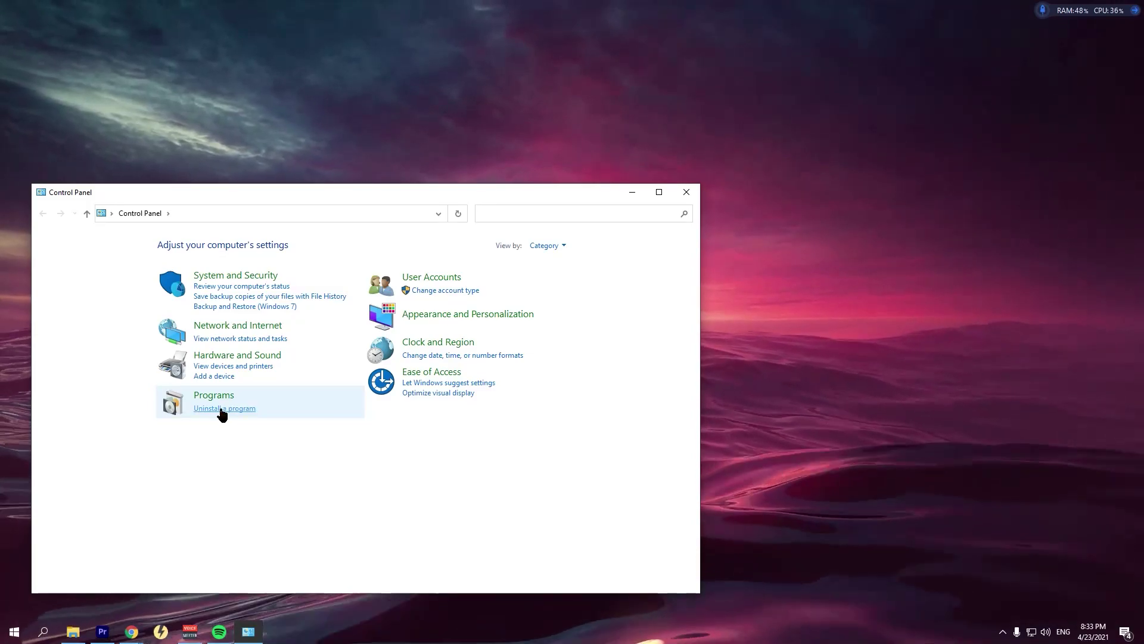
pyautogui.click(222, 409)
pyautogui.click(191, 328)
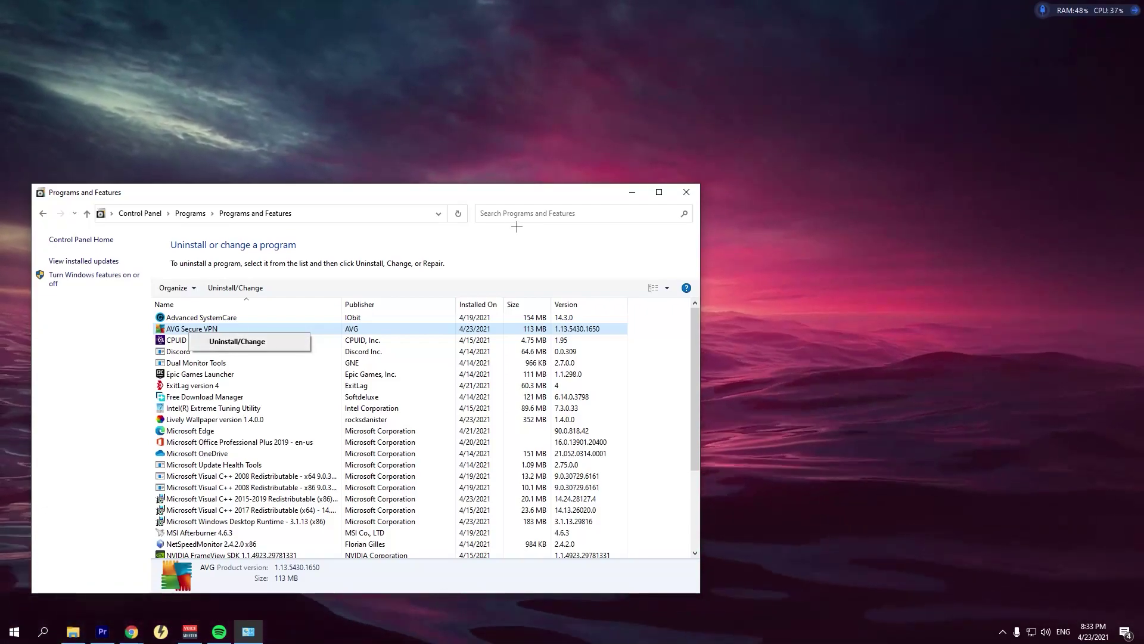
pyautogui.click(688, 195)
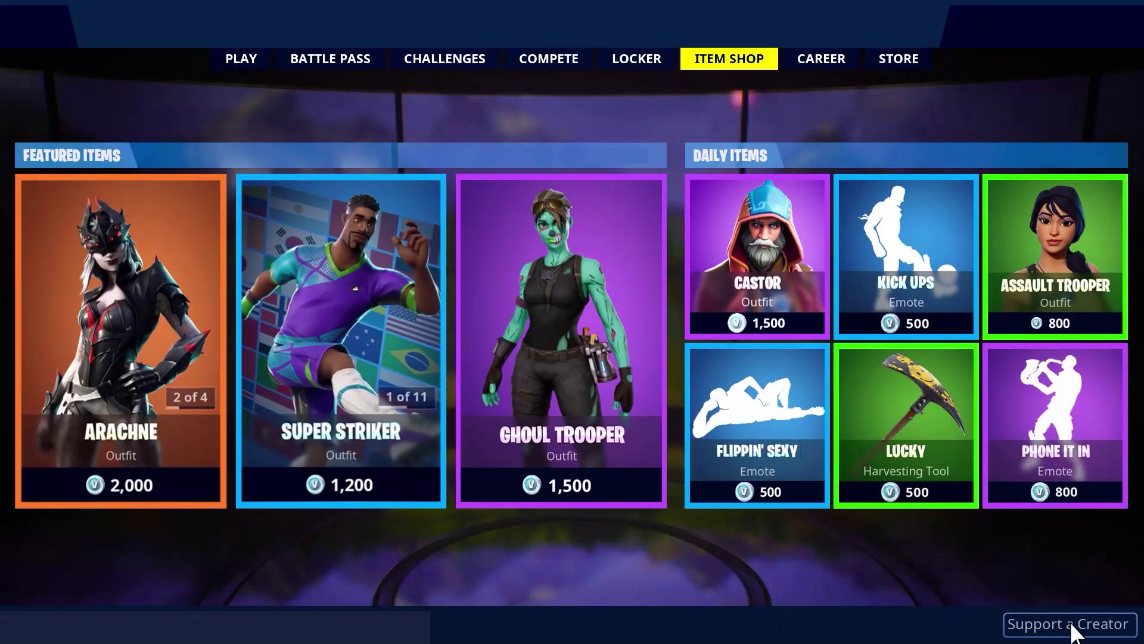
pyautogui.click(1072, 623)
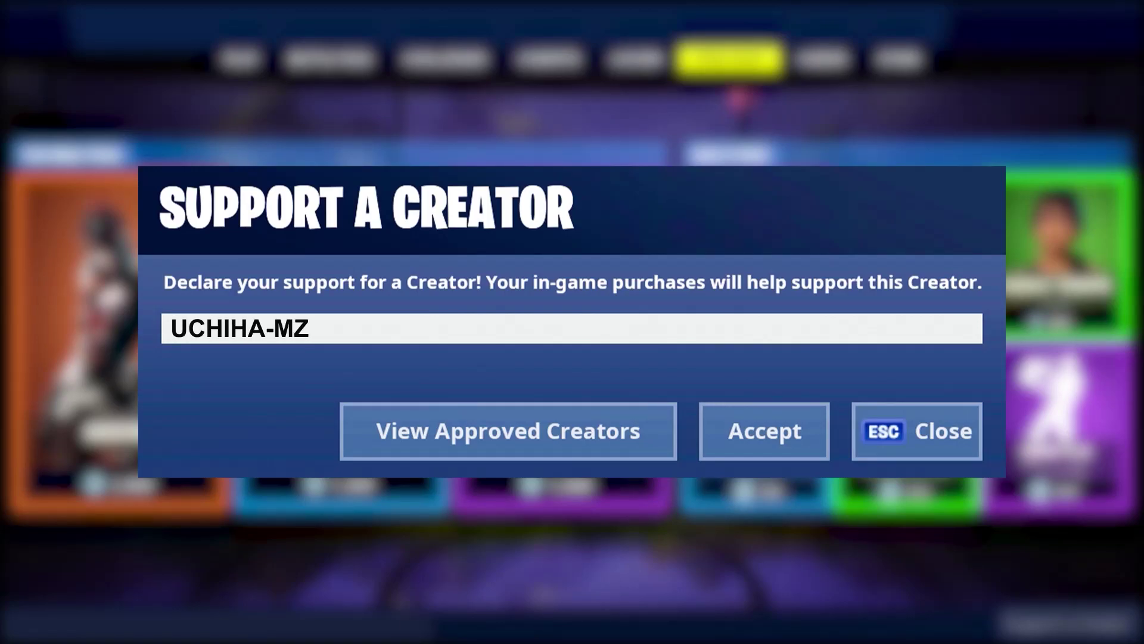
pyautogui.click(810, 436)
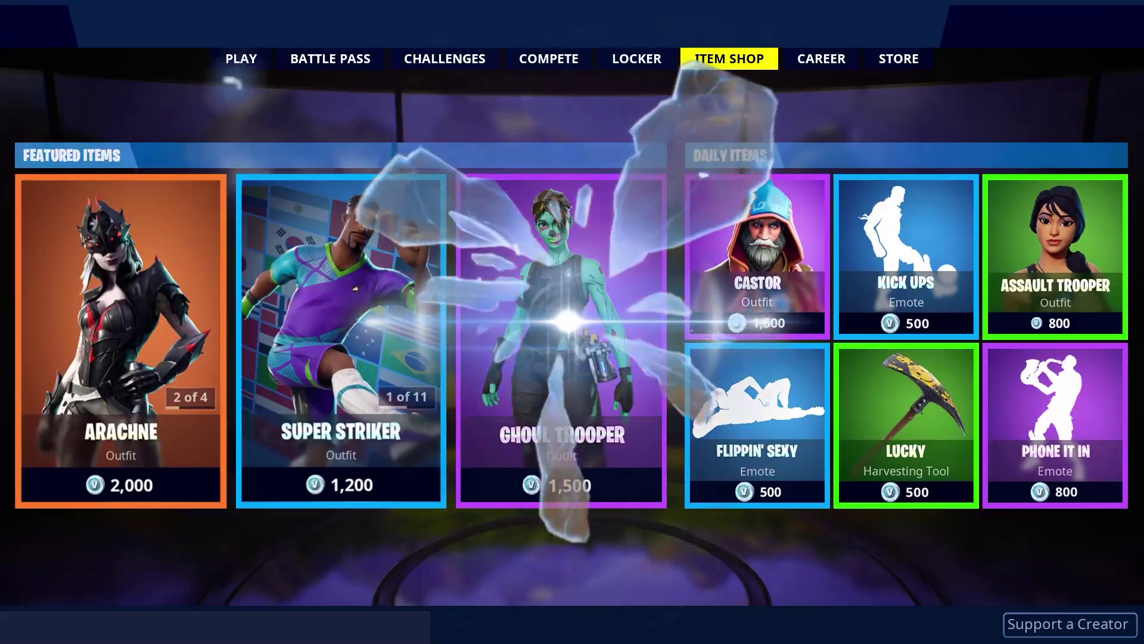